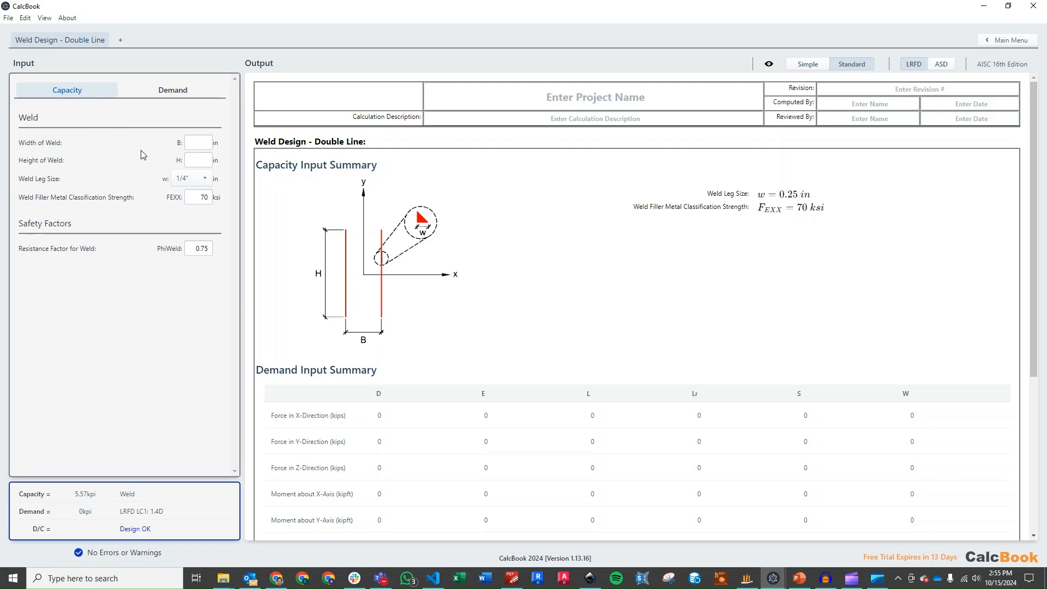
Set the double-line weld's width to 0.5 in and its height to 6 in.
click(204, 161)
click(172, 164)
click(206, 141)
click(203, 141)
Enter X-direction demand forces of 0.2 kips dead load and 0.8 kips live load.
click(198, 95)
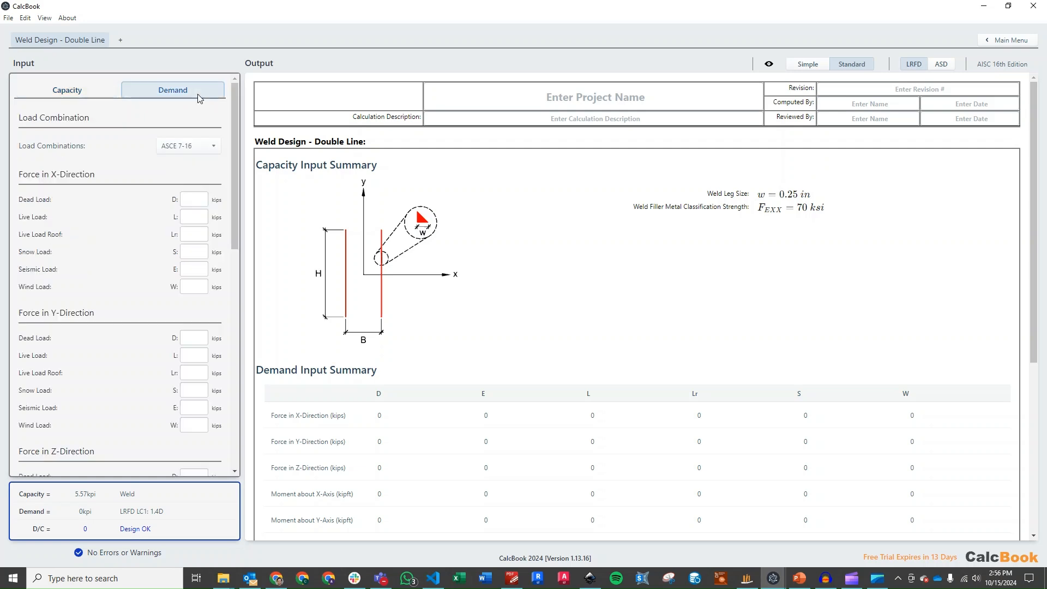
mouse_move(187, 155)
click(197, 195)
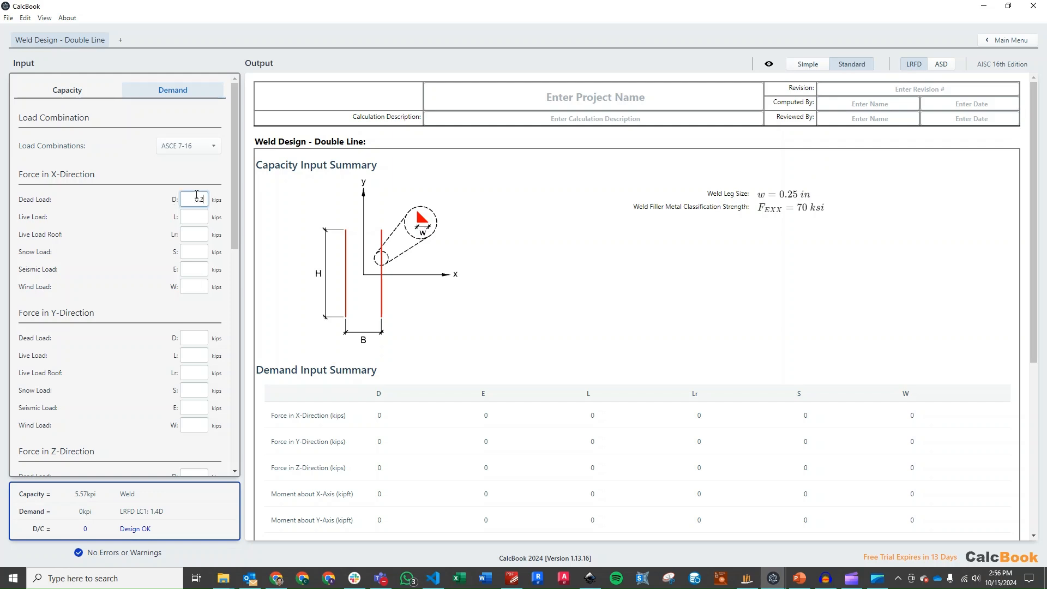
click(202, 217)
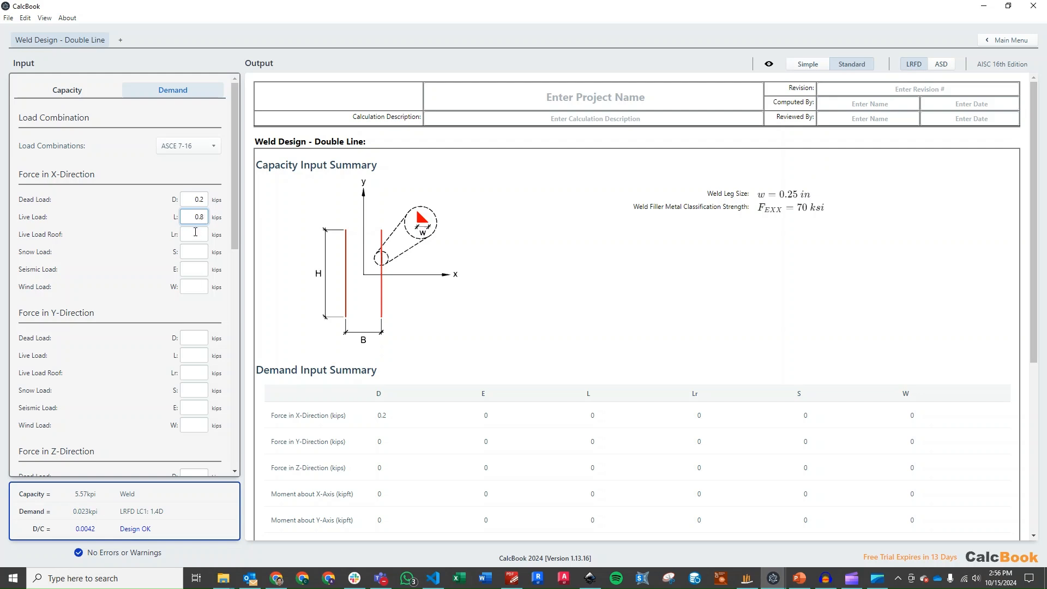
Enter moments about the Y-axis of 0.1 kip-ft dead load and 0.4 kip-ft live load.
drag(237, 192, 235, 417)
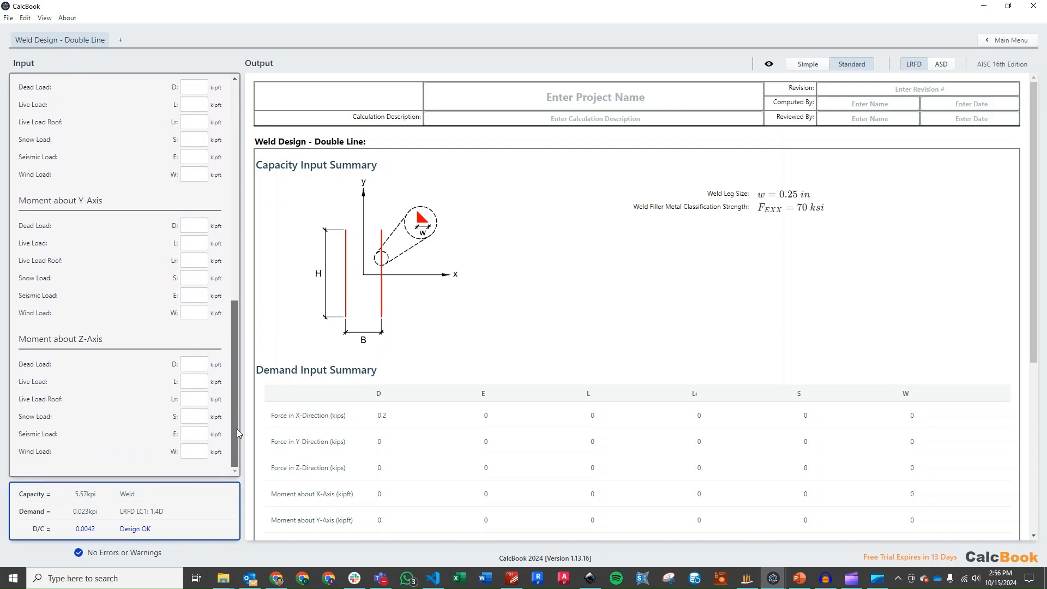
click(201, 225)
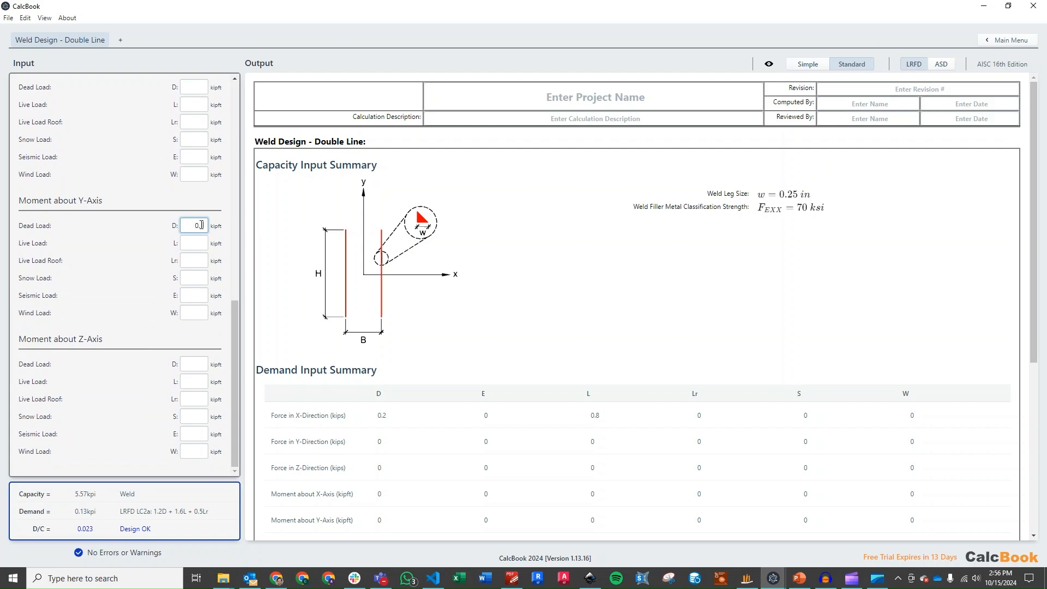
click(197, 243)
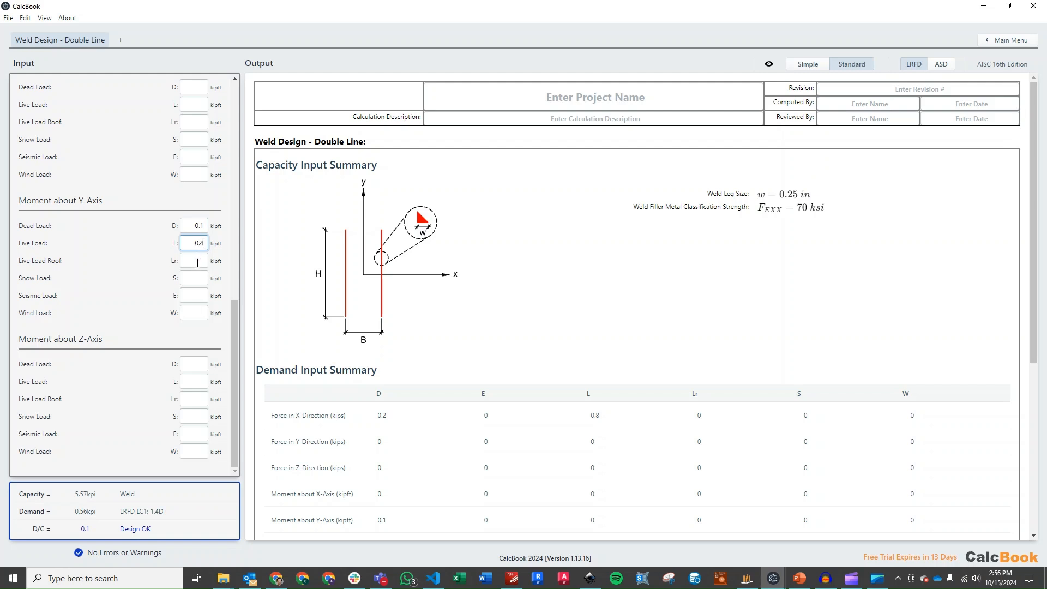
click(197, 262)
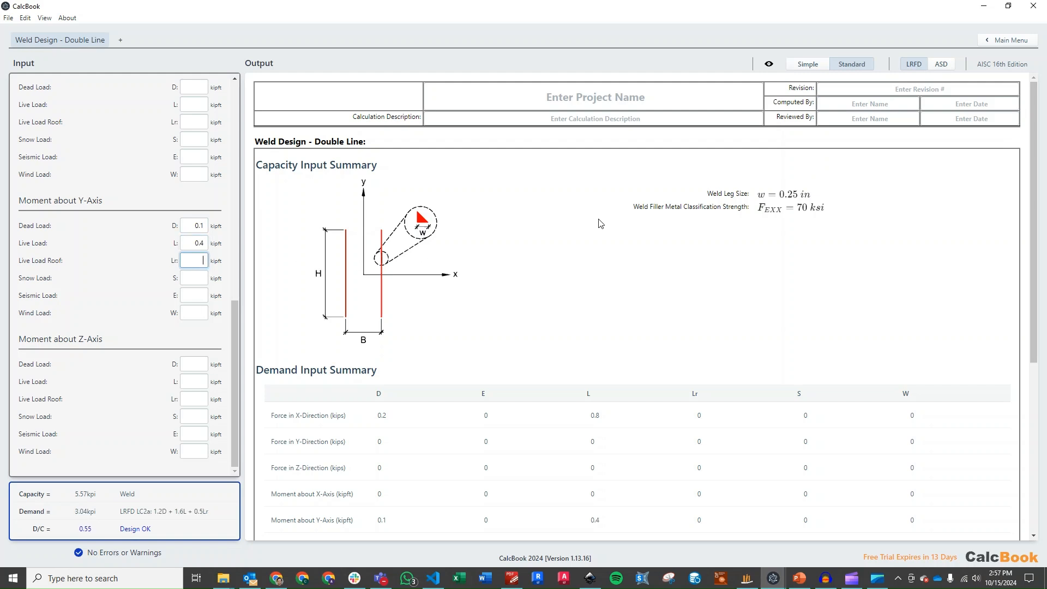
Expand the demand calculation for the double line weld and review its required section properties.
scroll(669, 243, down, 5)
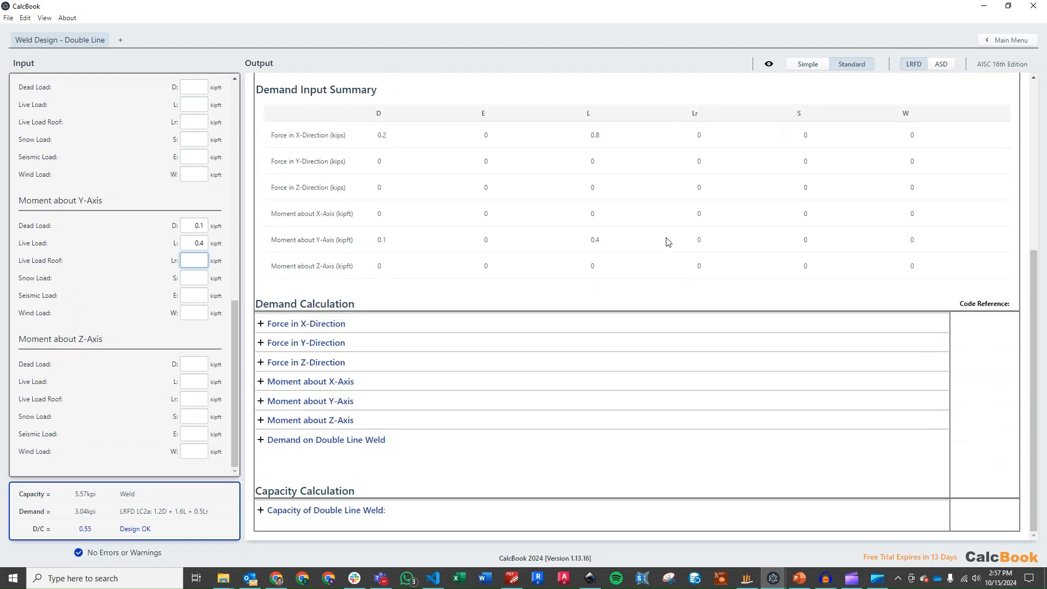
click(380, 441)
click(434, 411)
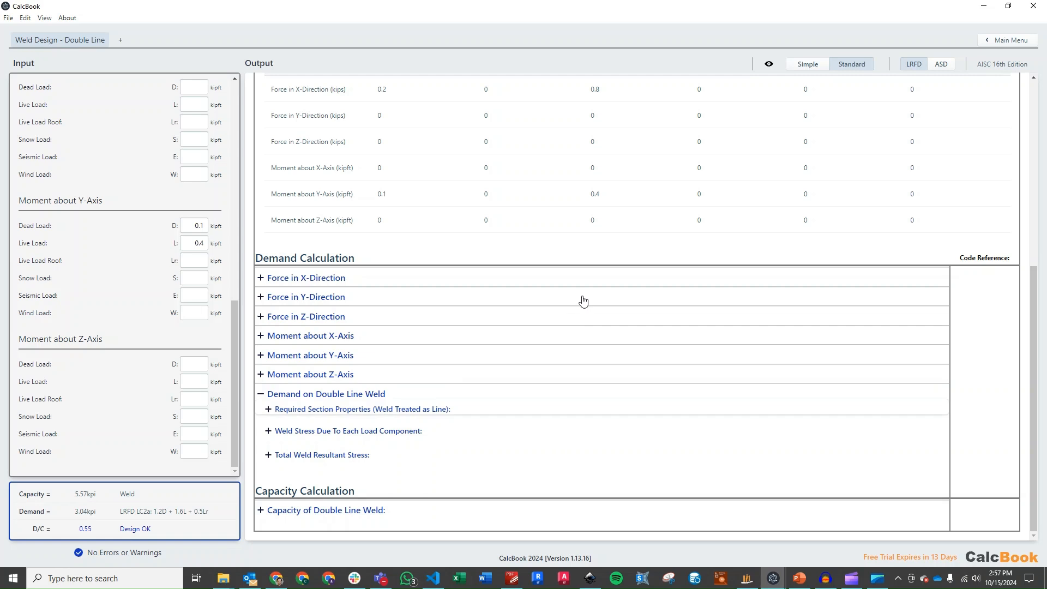
scroll(583, 300, down, 3)
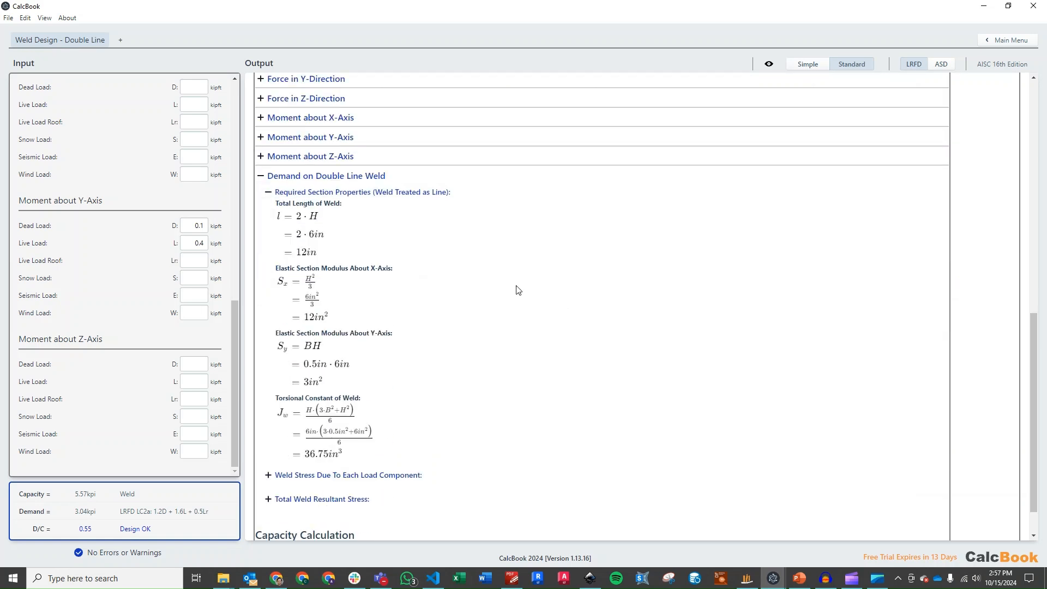
scroll(396, 228, down, 1)
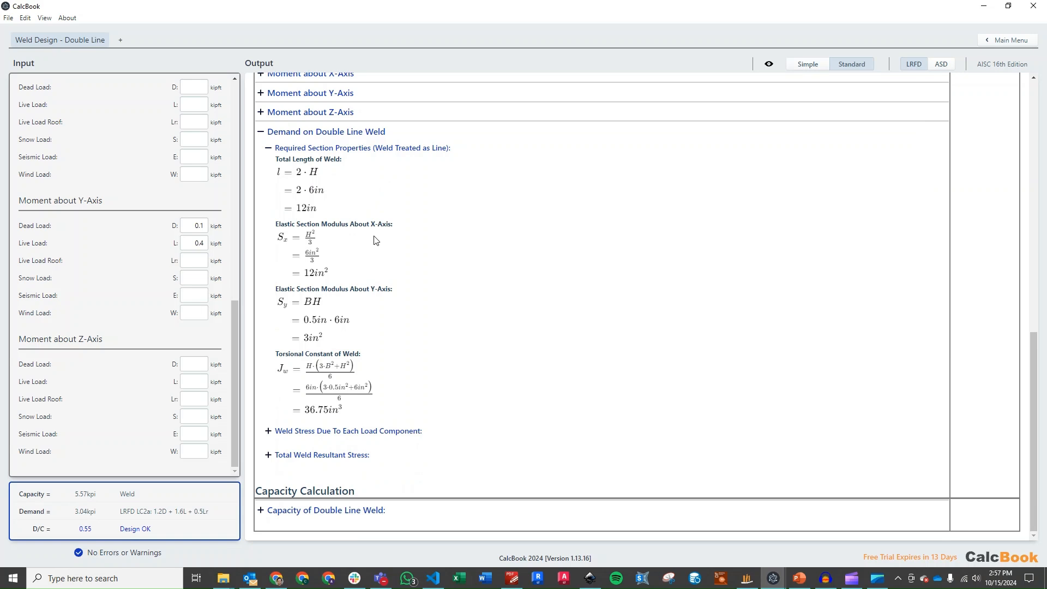
Expand the weld stress due to each load component and review the shear-per-inch calculations for all forces and moments.
click(384, 432)
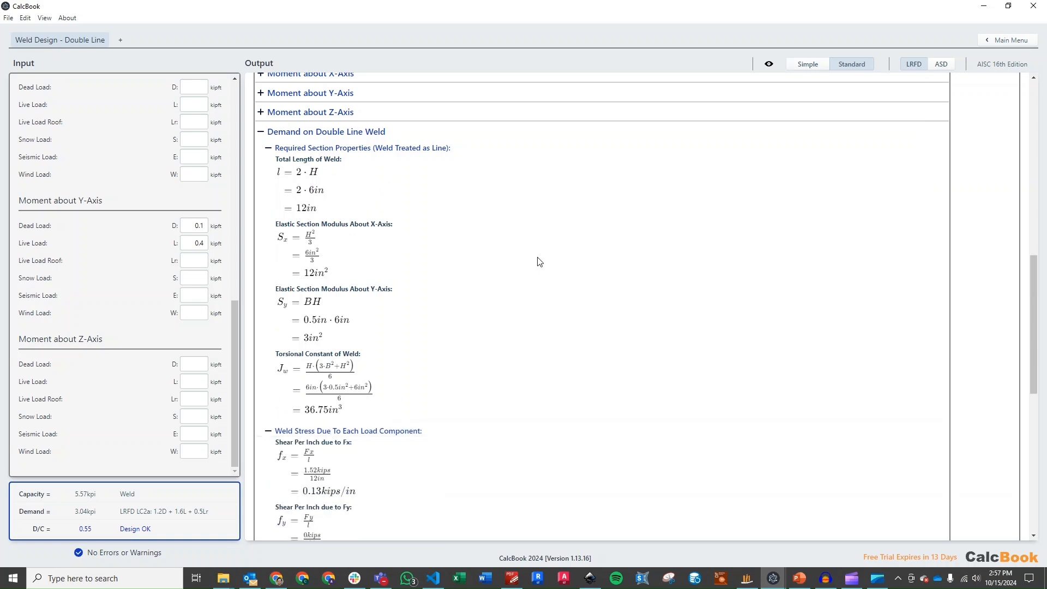
scroll(545, 258, down, 1)
scroll(545, 255, down, 2)
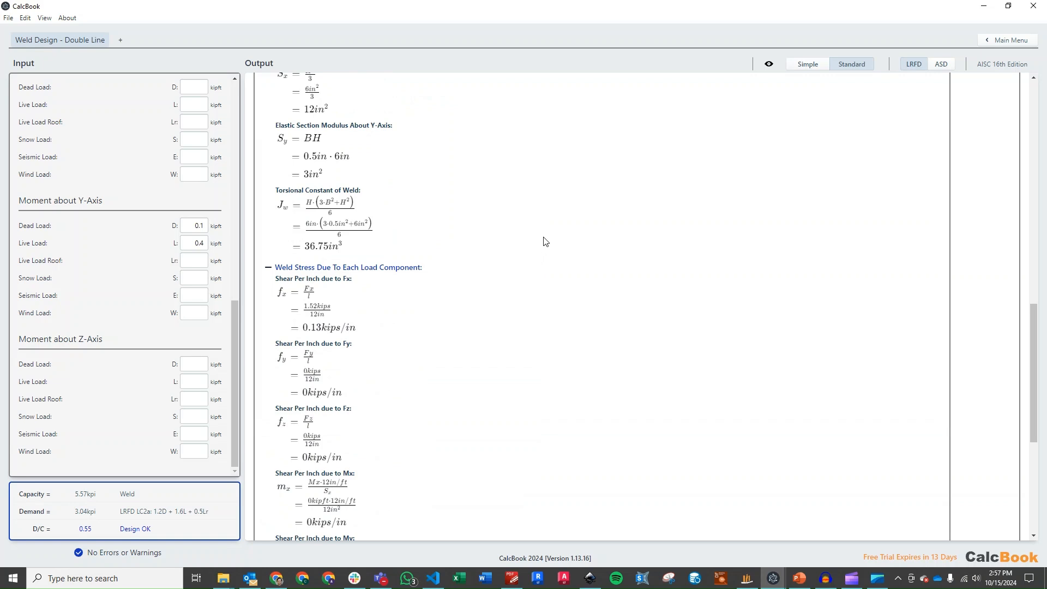
scroll(545, 240, down, 1)
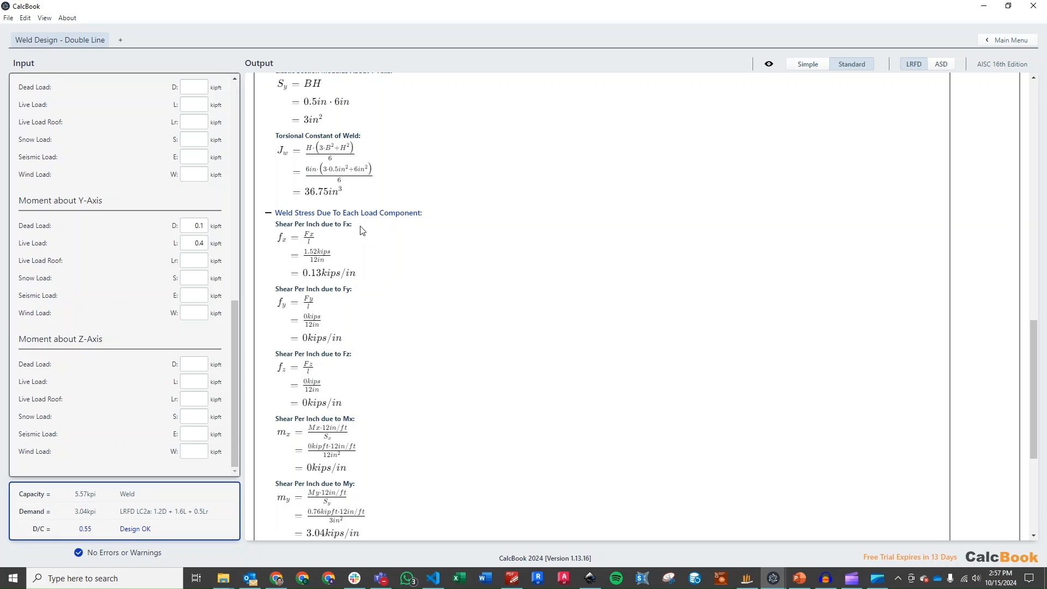
scroll(384, 302, down, 1)
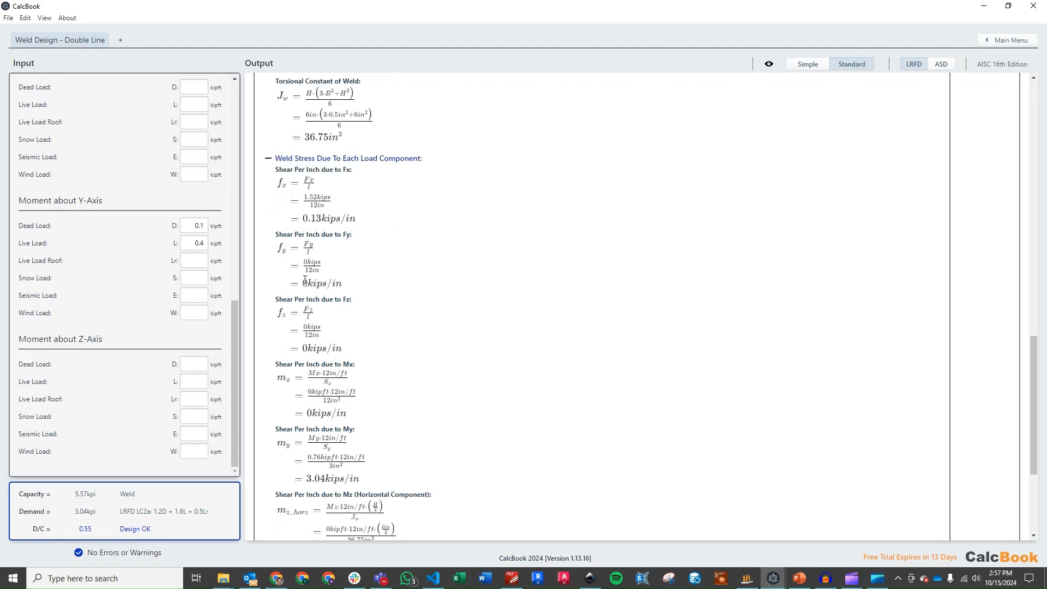
scroll(303, 268, down, 2)
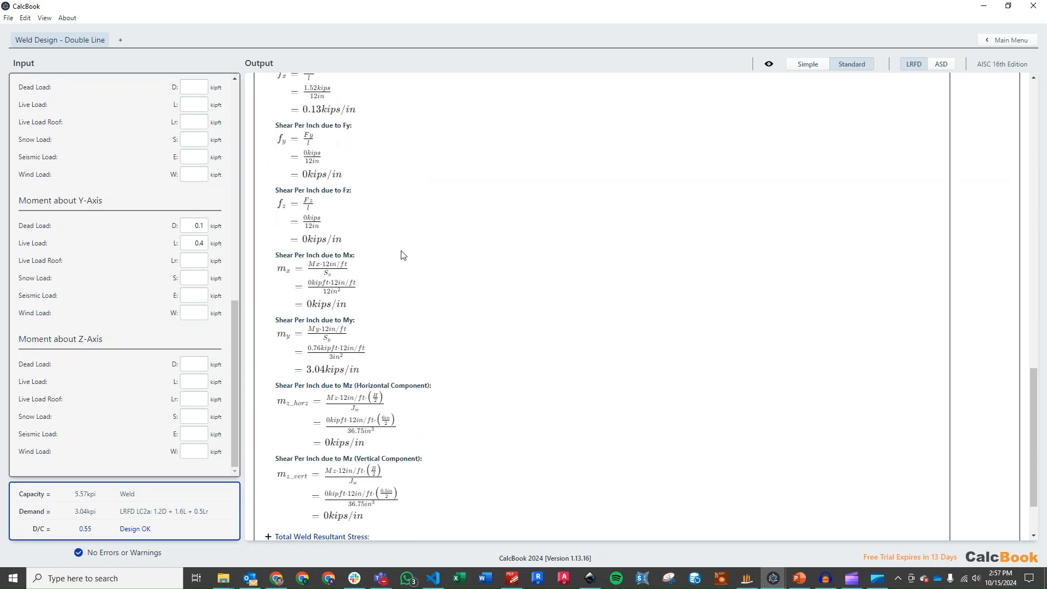
scroll(406, 262, down, 1)
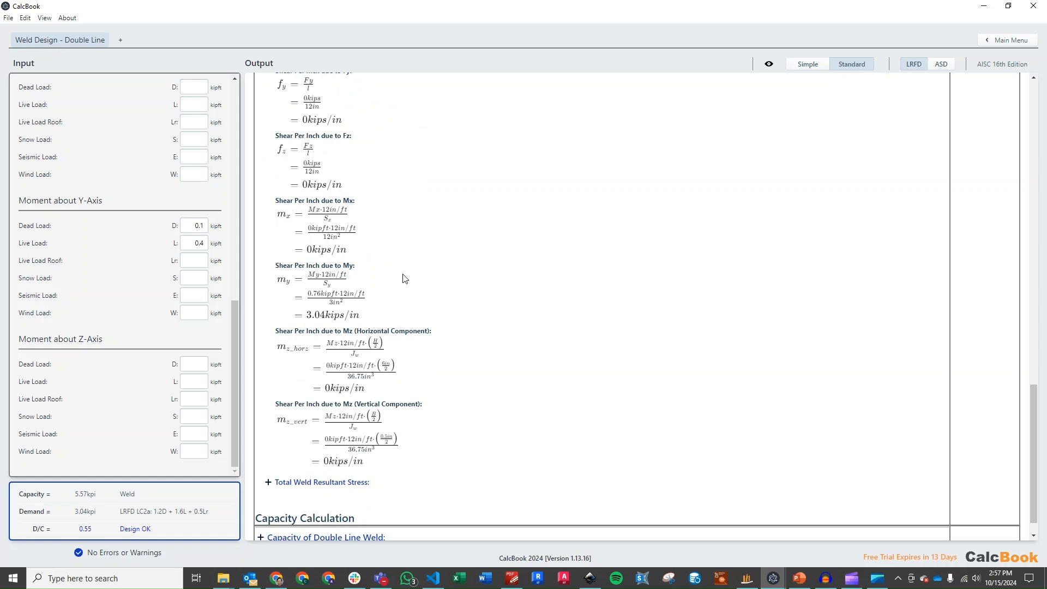
scroll(474, 282, down, 1)
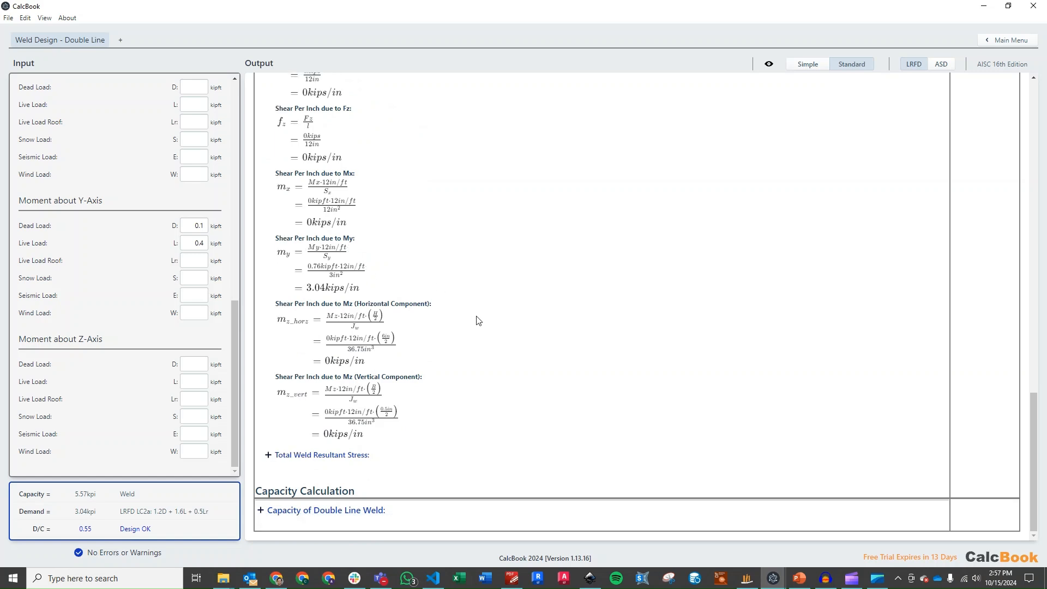
Expand the total weld resultant stress and review the in-plane, out-of-plane and maximum total shear calculations.
click(366, 455)
scroll(480, 313, down, 2)
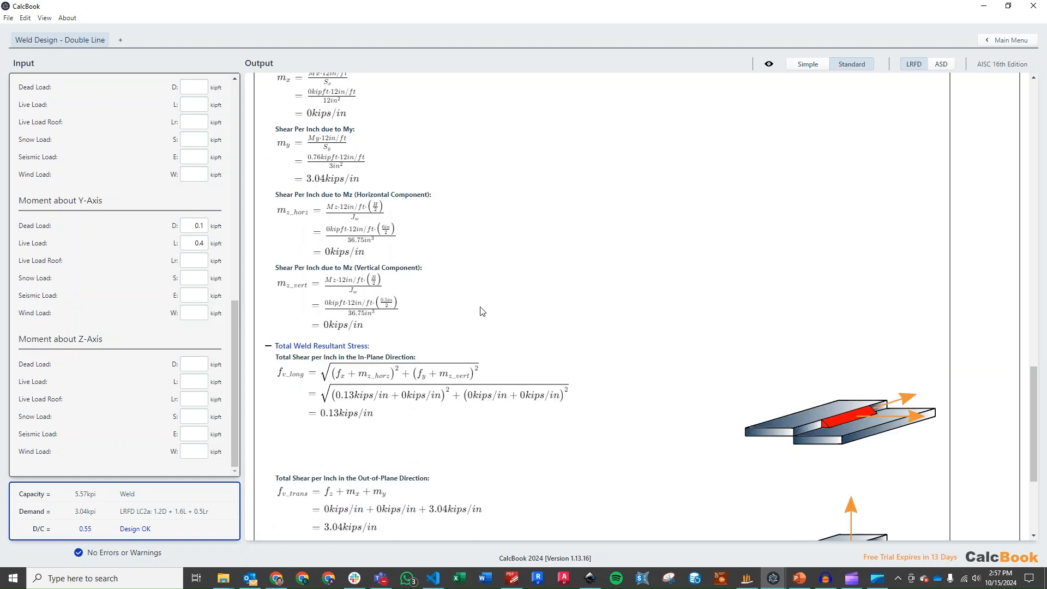
scroll(481, 311, down, 2)
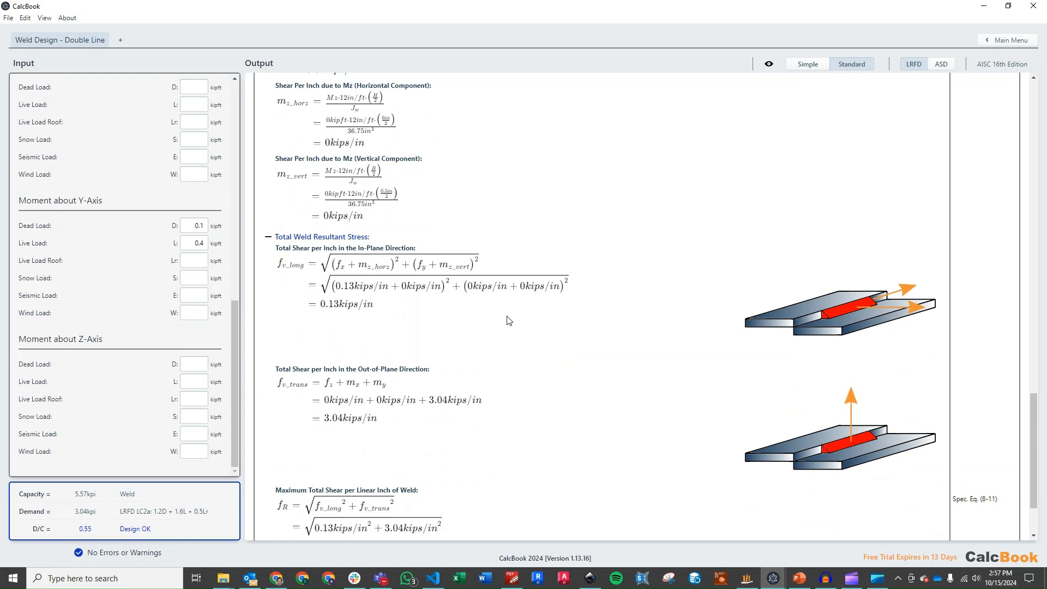
scroll(508, 320, down, 2)
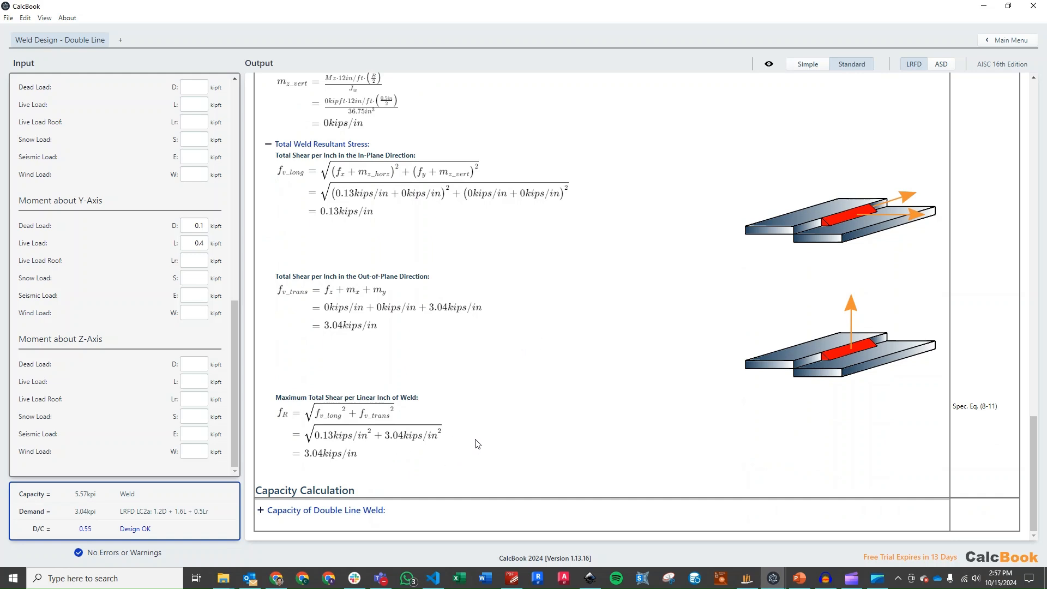
Expand the capacity calculation of the double line weld and review the weld's effective area, nominal stress and design shear strength.
click(378, 510)
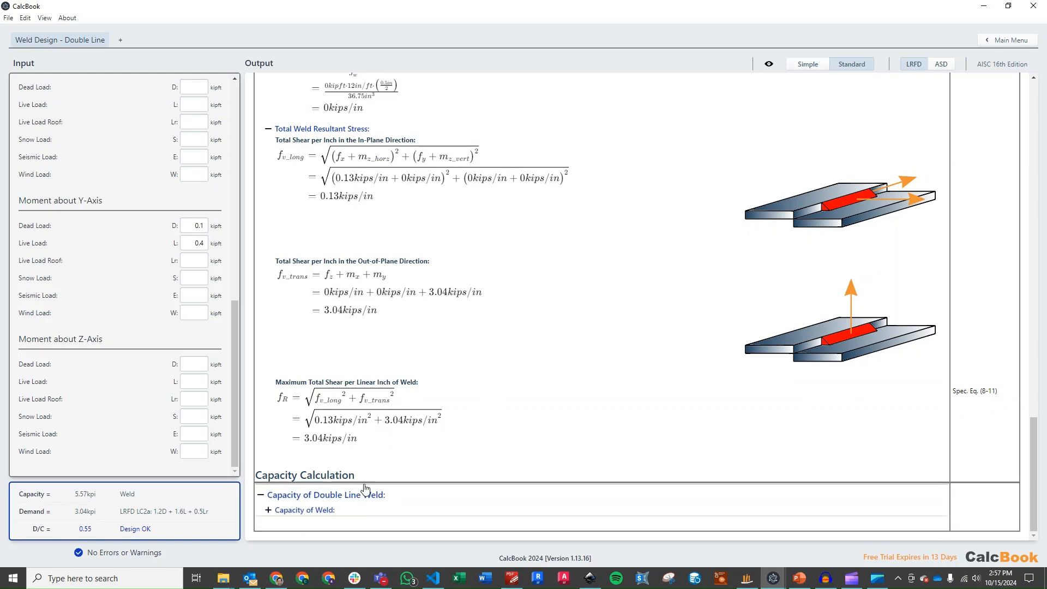
scroll(522, 321, down, 5)
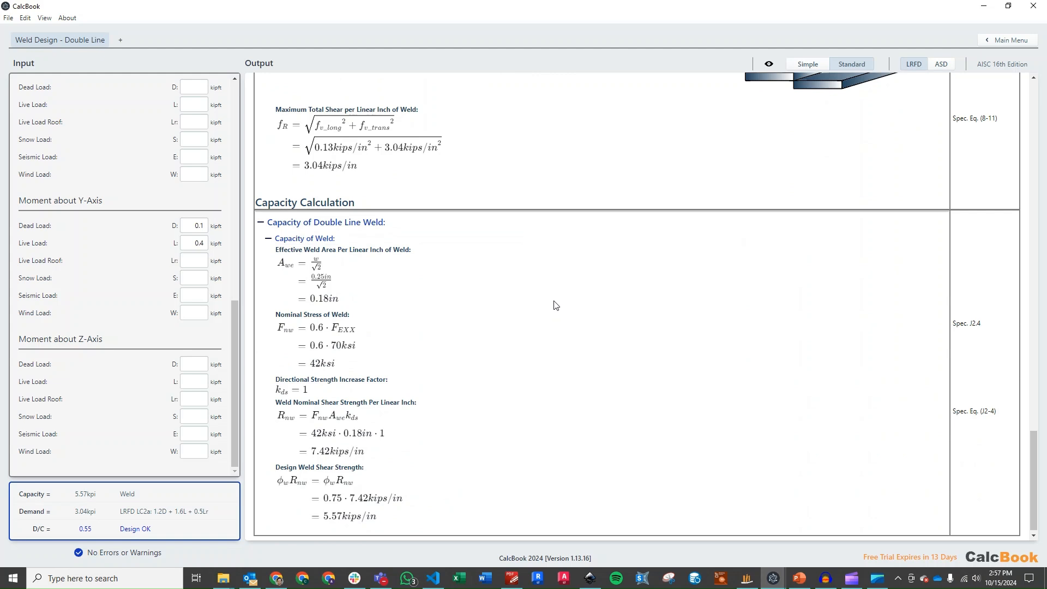
scroll(517, 335, down, 1)
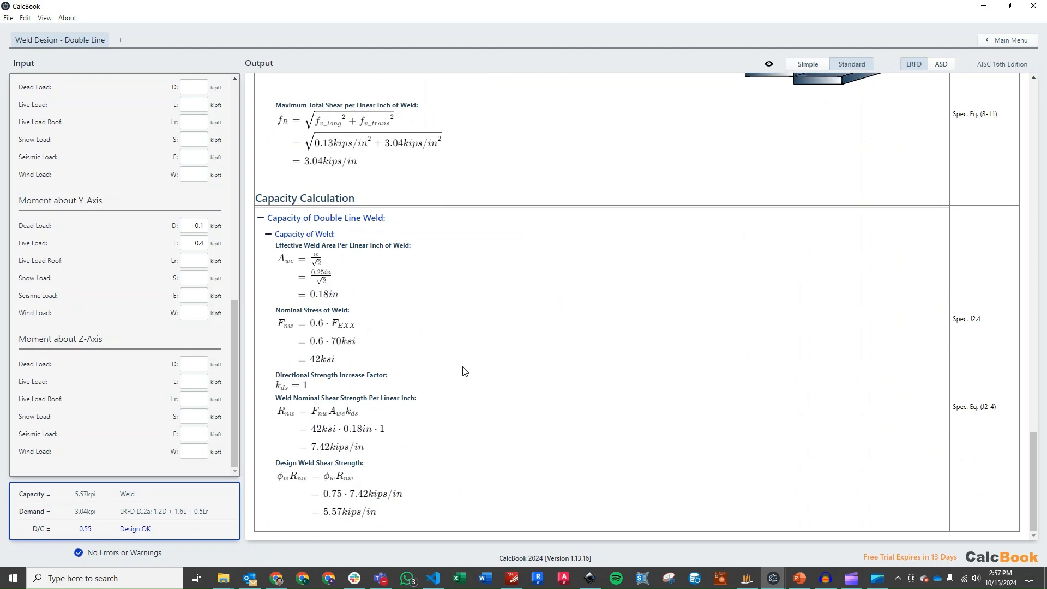